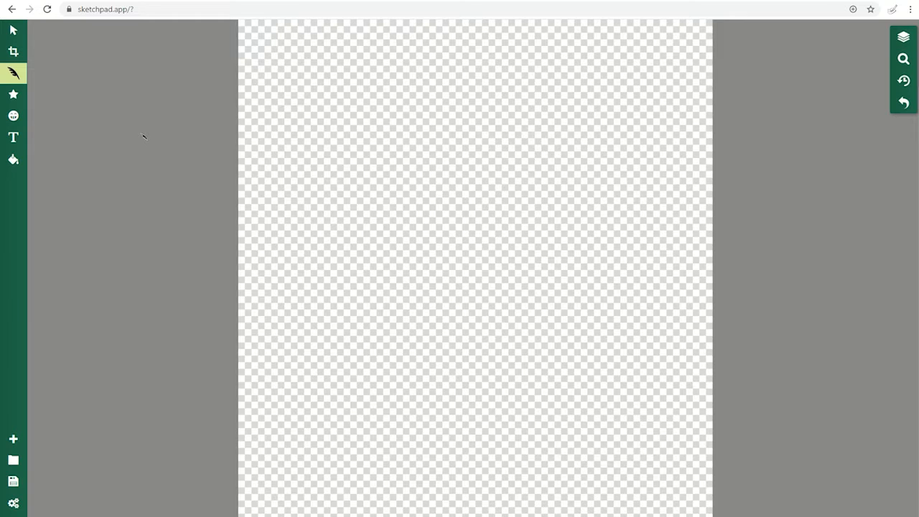
# - Import the pencil flower sketch File_000 (6) from the Downloads folder as a new document
pyautogui.click(13, 441)
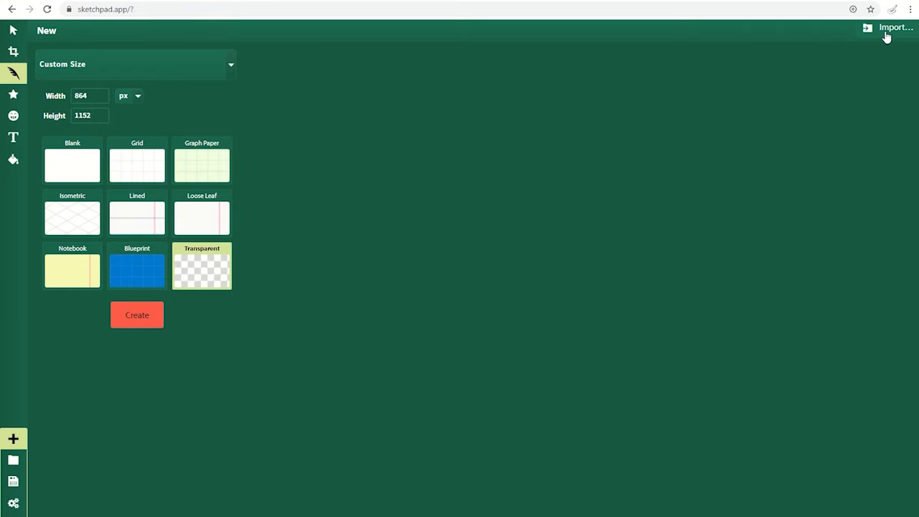
pyautogui.click(887, 36)
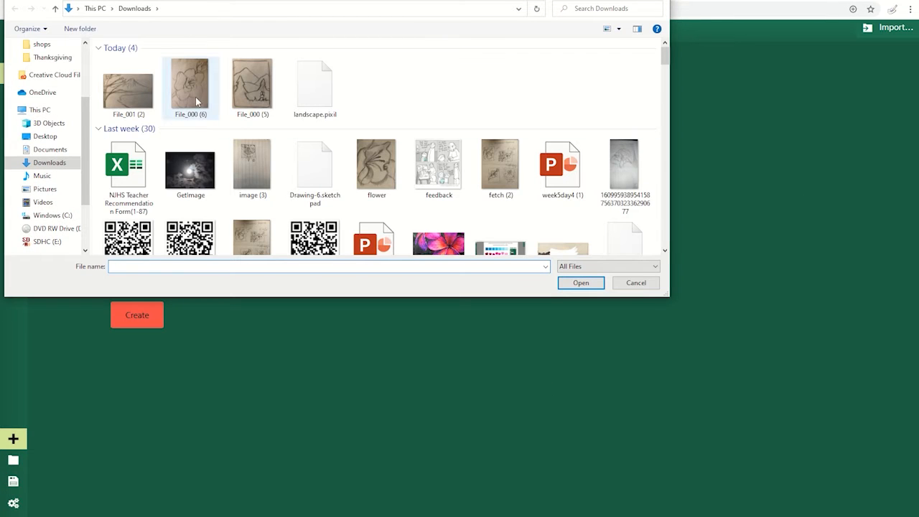
pyautogui.click(188, 89)
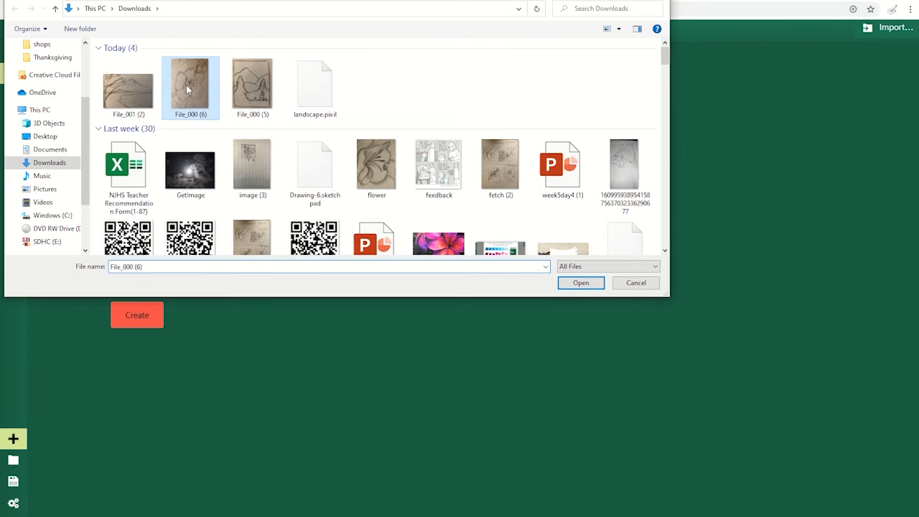
pyautogui.doubleClick(188, 89)
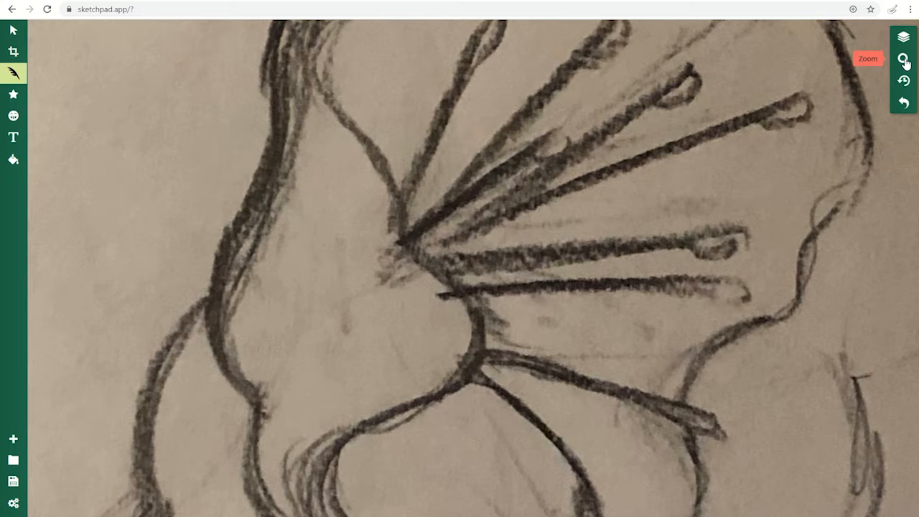
pyautogui.click(905, 62)
pyautogui.click(869, 110)
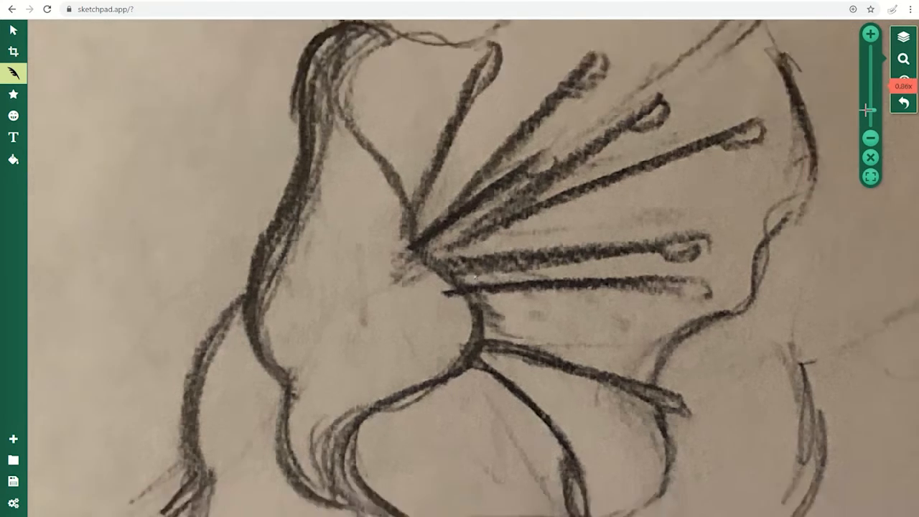
pyautogui.moveTo(866, 110); pyautogui.dragTo(870, 138)
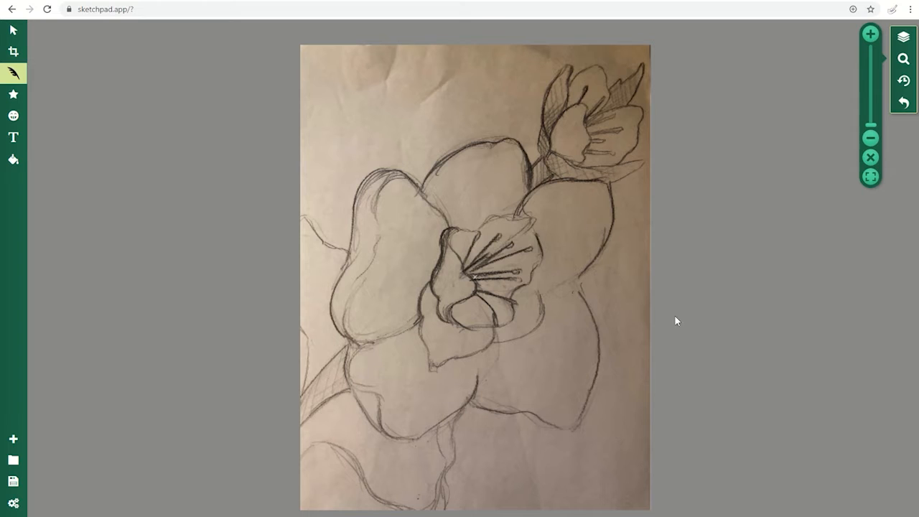
# - Select the Clipart layer, try moving the sketch image off the canvas edge, and undo the move
pyautogui.click(904, 42)
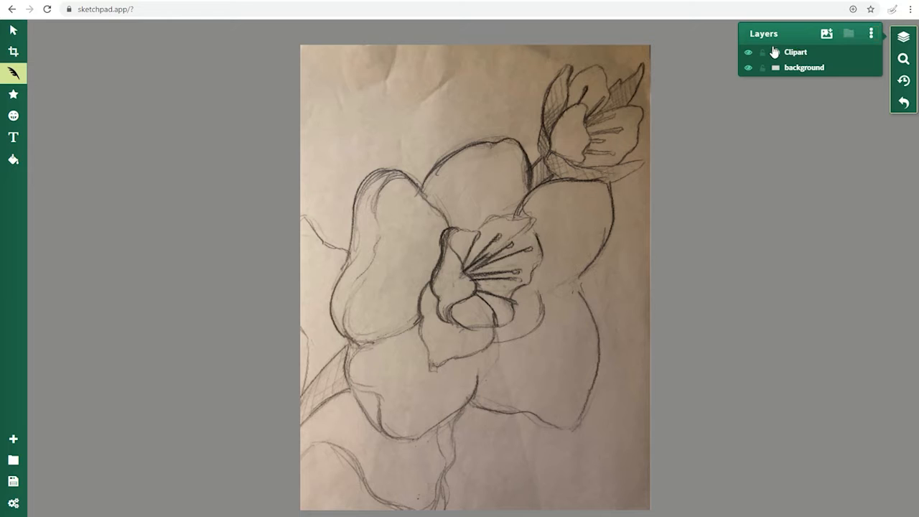
pyautogui.click(807, 72)
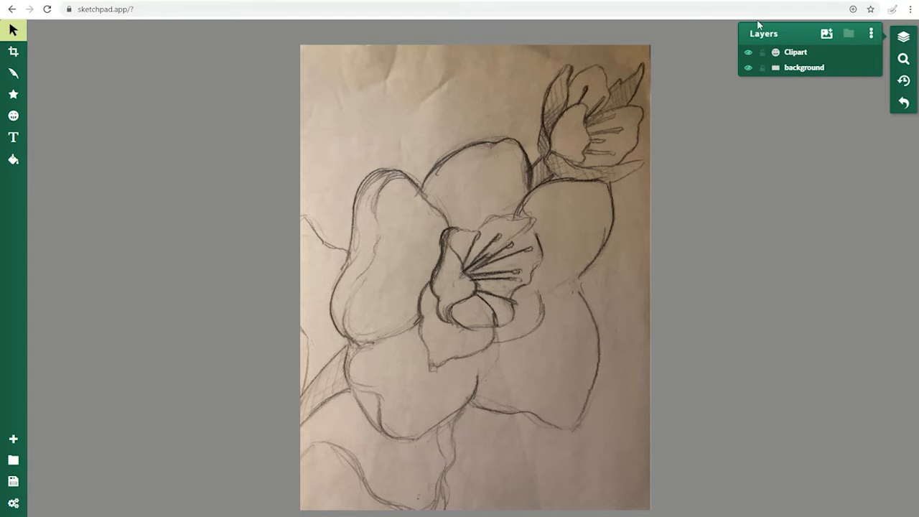
pyautogui.click(793, 57)
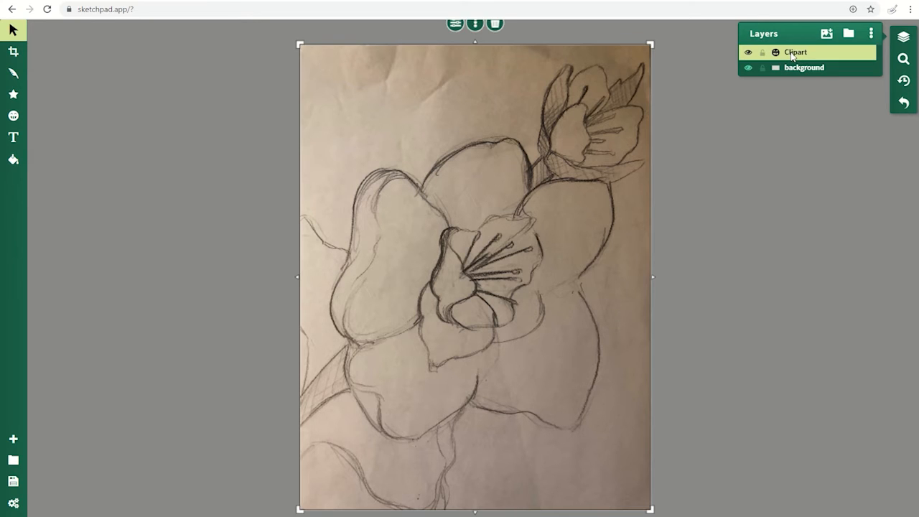
pyautogui.moveTo(602, 84); pyautogui.dragTo(544, 119)
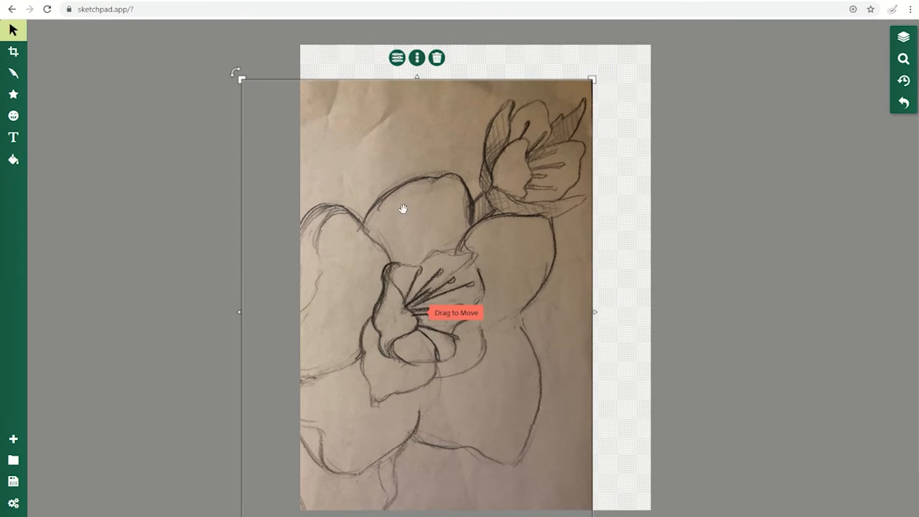
pyautogui.click(903, 36)
pyautogui.click(903, 105)
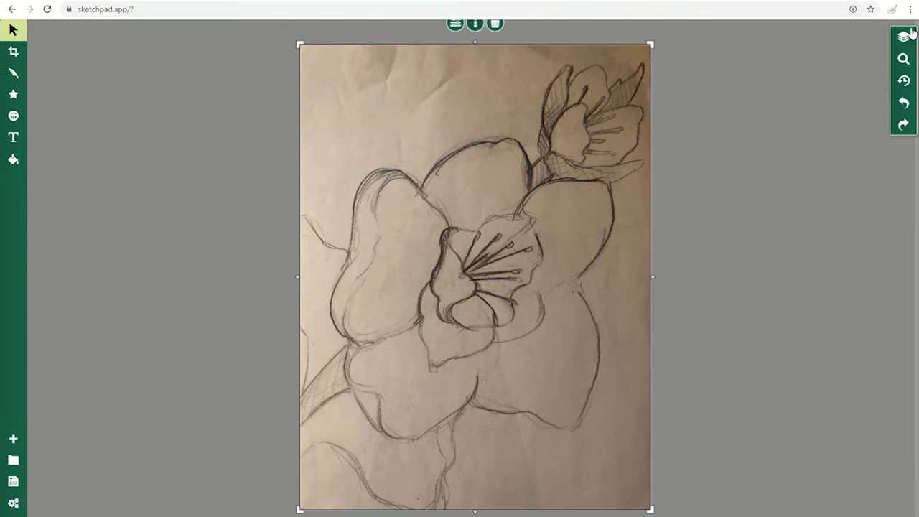
# - Lock the Clipart layer that holds the imported flower sketch
pyautogui.click(903, 37)
pyautogui.click(763, 56)
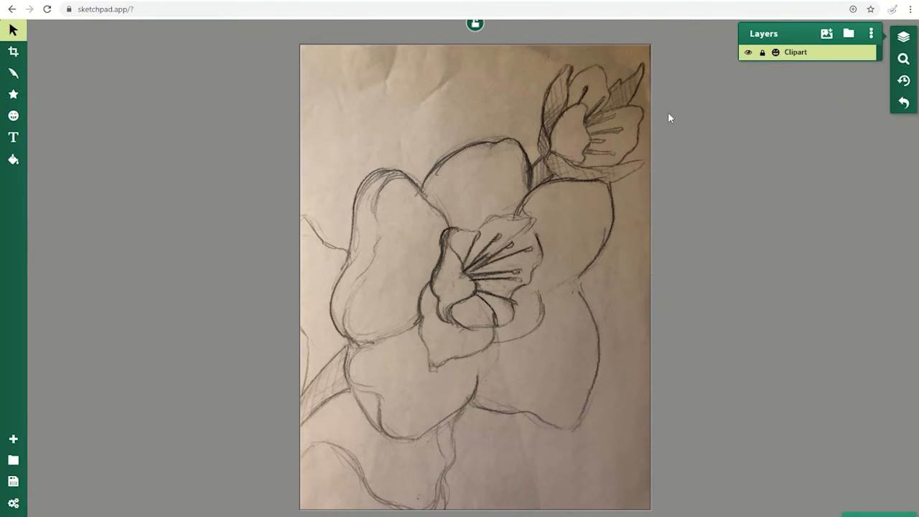
pyautogui.moveTo(562, 151); pyautogui.dragTo(541, 231)
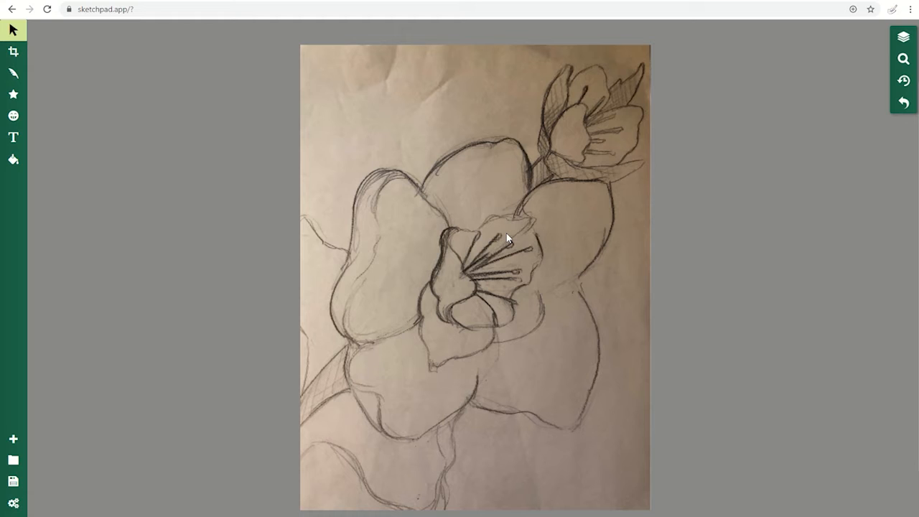
# - Choose the Streamer brush and lower its minimum line width to 8 px
pyautogui.click(13, 76)
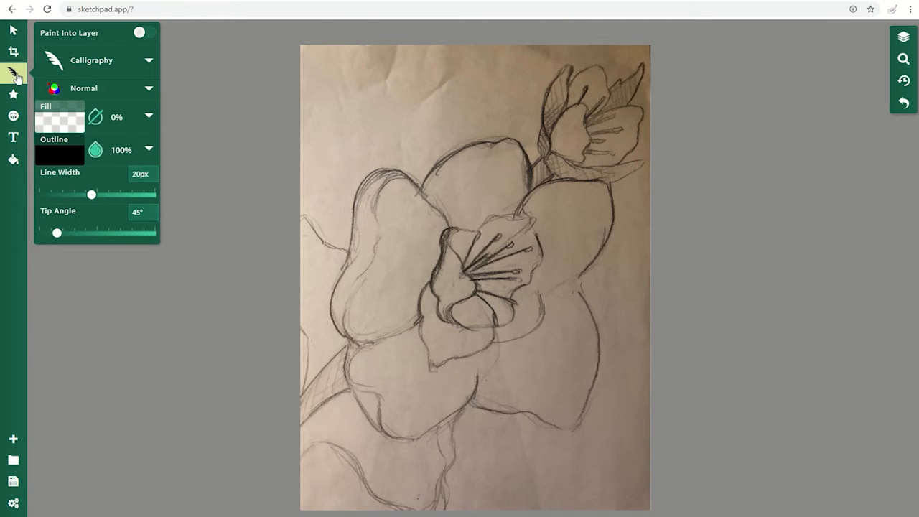
pyautogui.click(98, 69)
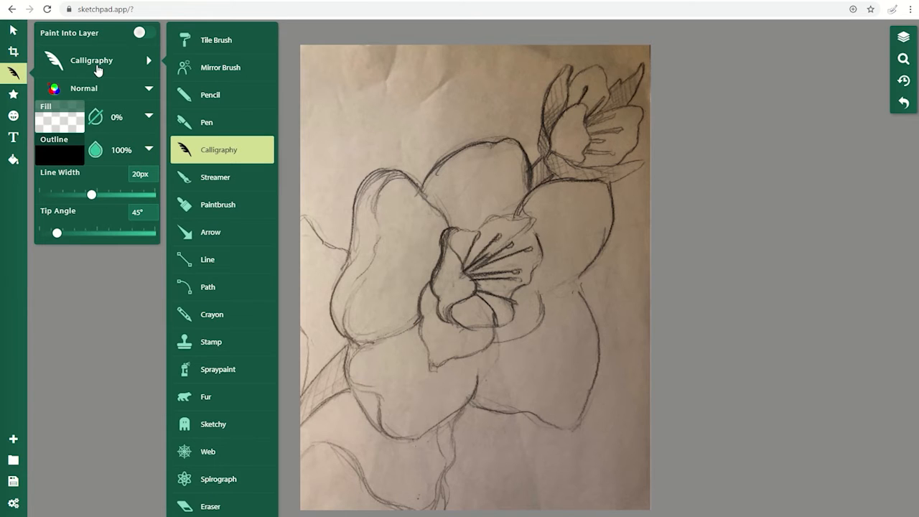
pyautogui.click(214, 181)
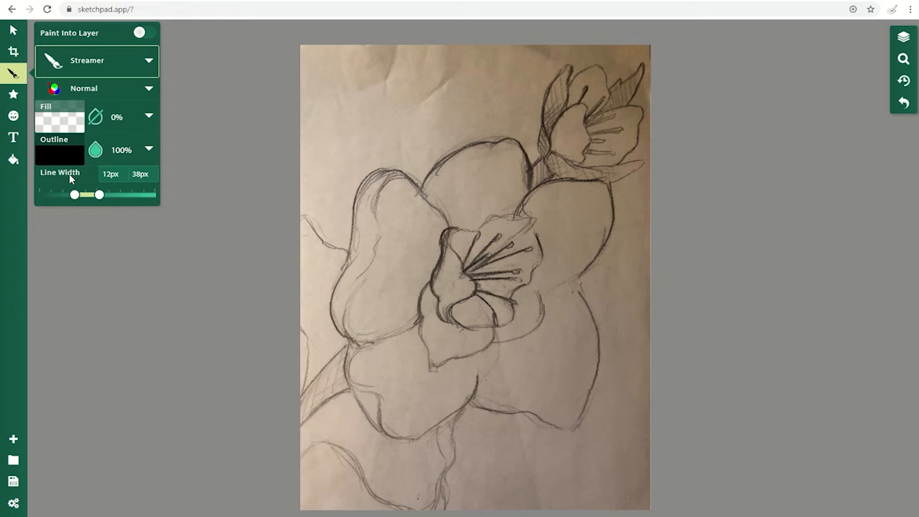
pyautogui.moveTo(74, 195); pyautogui.dragTo(69, 200)
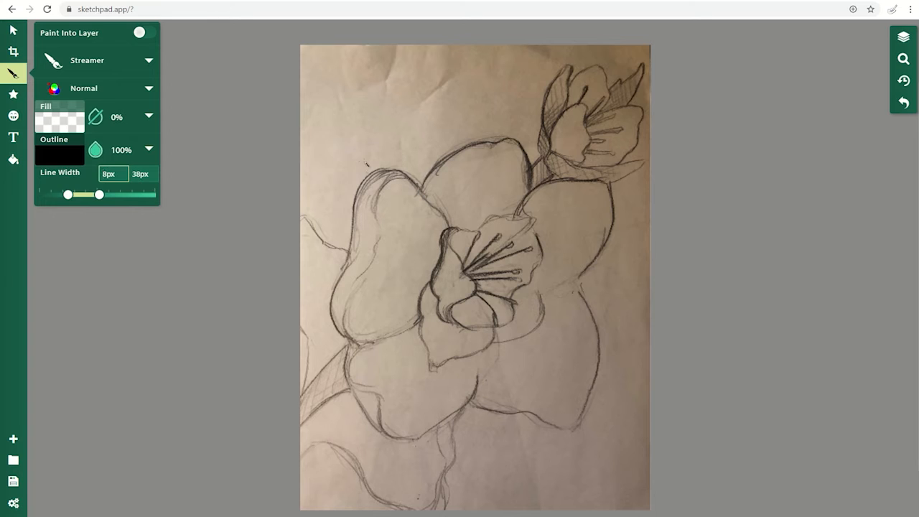
# - Try Streamer strokes above the left petal and along the top petal, undoing each one
pyautogui.moveTo(357, 168)
pyautogui.mouseDown()
pyautogui.moveTo(384, 131)
pyautogui.moveTo(429, 127)
pyautogui.mouseUp()
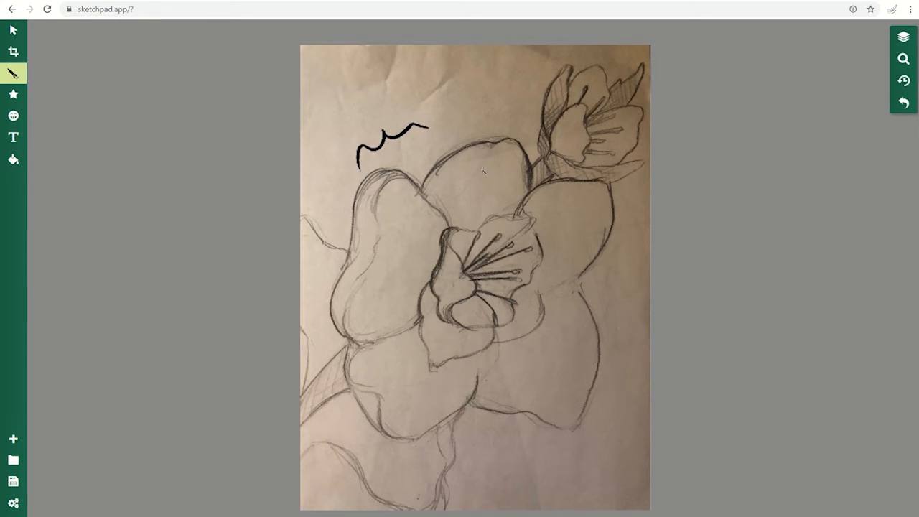
pyautogui.click(904, 102)
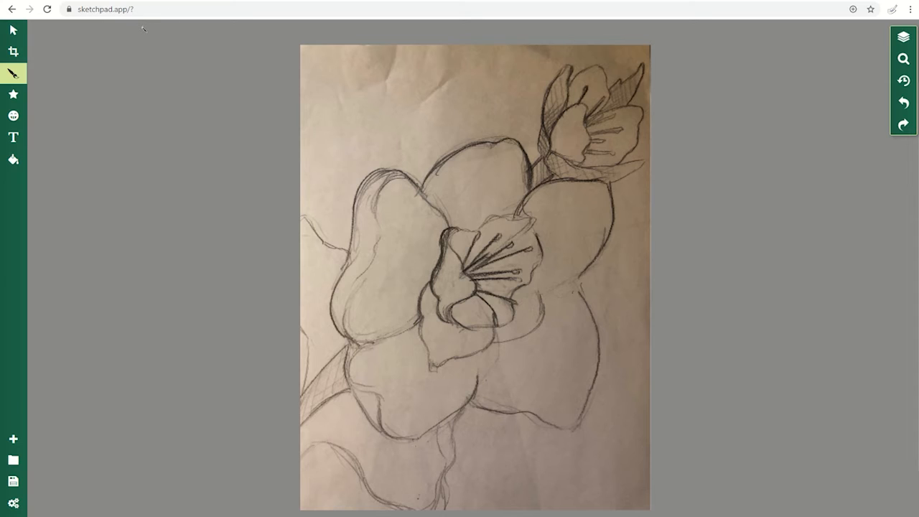
pyautogui.click(13, 73)
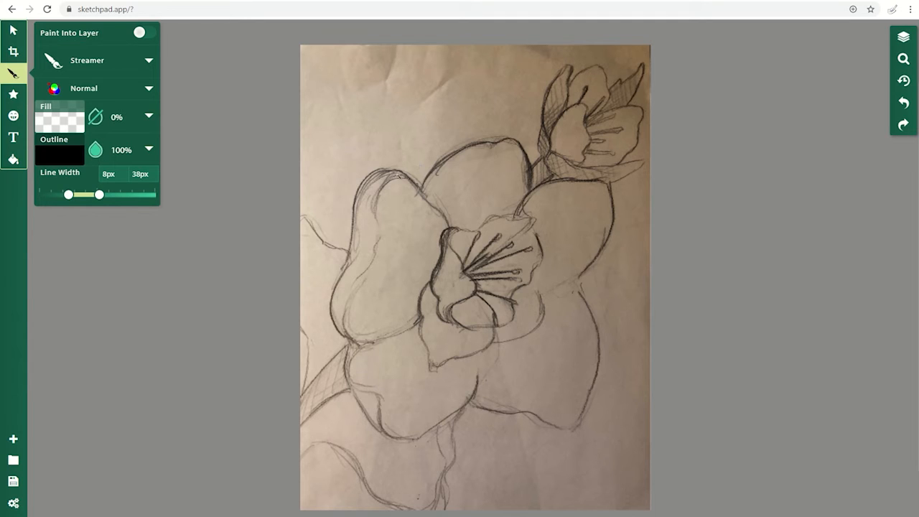
pyautogui.click(429, 202)
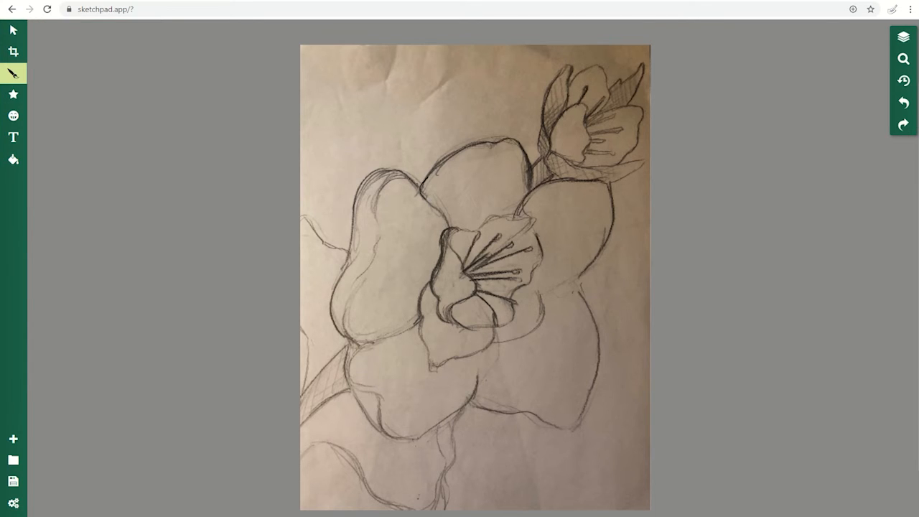
pyautogui.moveTo(422, 183)
pyautogui.mouseDown()
pyautogui.moveTo(454, 147)
pyautogui.moveTo(521, 135)
pyautogui.mouseUp()
pyautogui.click(903, 103)
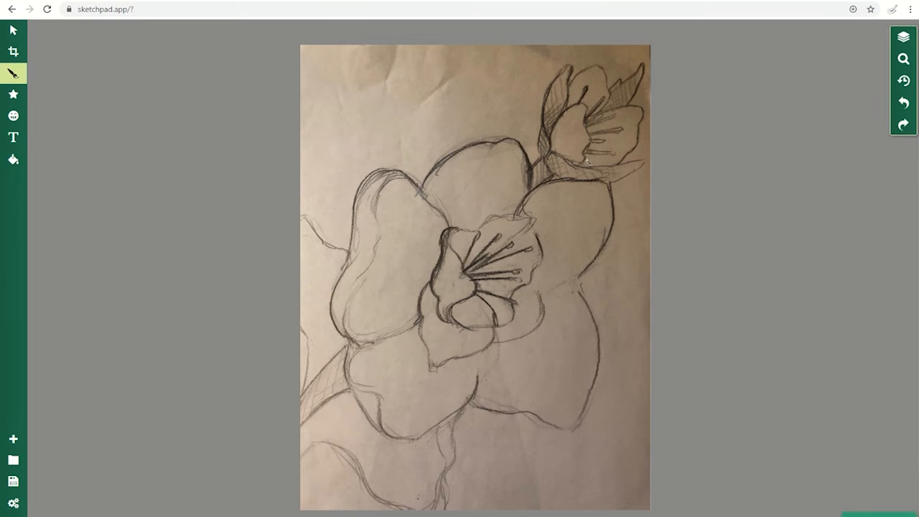
# - Trace the outlines of the large flower's outer petals with the Streamer brush
pyautogui.moveTo(422, 186)
pyautogui.mouseDown()
pyautogui.moveTo(458, 151)
pyautogui.moveTo(486, 141)
pyautogui.moveTo(532, 168)
pyautogui.mouseUp()
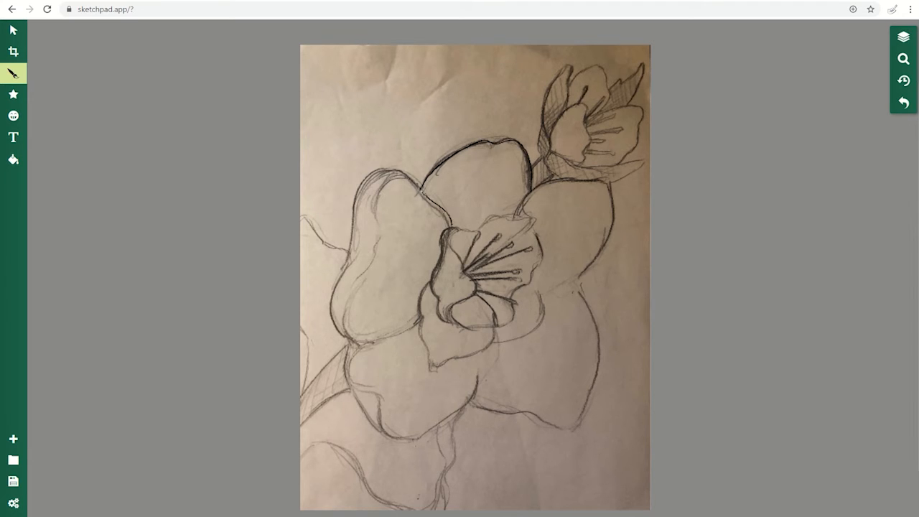
pyautogui.moveTo(393, 169)
pyautogui.mouseDown()
pyautogui.moveTo(375, 173)
pyautogui.moveTo(358, 202)
pyautogui.moveTo(332, 308)
pyautogui.moveTo(346, 342)
pyautogui.moveTo(366, 345)
pyautogui.mouseUp()
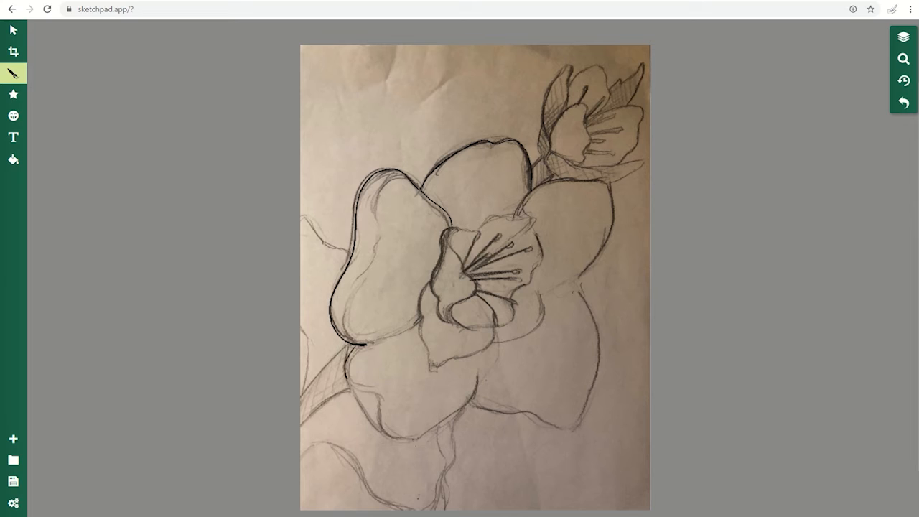
pyautogui.moveTo(346, 380)
pyautogui.mouseDown()
pyautogui.moveTo(374, 403)
pyautogui.moveTo(362, 404)
pyautogui.moveTo(377, 426)
pyautogui.moveTo(404, 441)
pyautogui.moveTo(429, 440)
pyautogui.moveTo(470, 391)
pyautogui.moveTo(474, 359)
pyautogui.mouseUp()
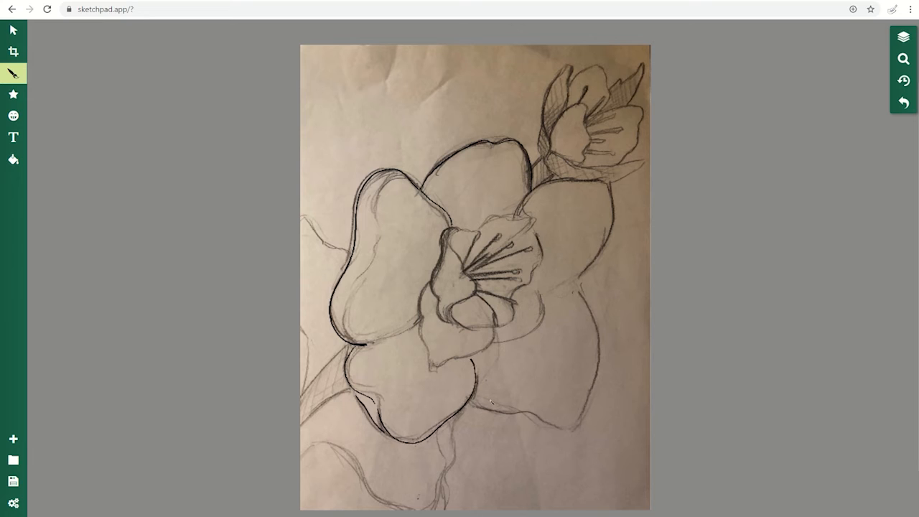
pyautogui.moveTo(468, 402)
pyautogui.mouseDown()
pyautogui.moveTo(561, 426)
pyautogui.moveTo(579, 415)
pyautogui.moveTo(594, 336)
pyautogui.moveTo(565, 283)
pyautogui.moveTo(592, 268)
pyautogui.moveTo(604, 241)
pyautogui.moveTo(607, 190)
pyautogui.moveTo(538, 184)
pyautogui.moveTo(460, 294)
pyautogui.mouseUp()
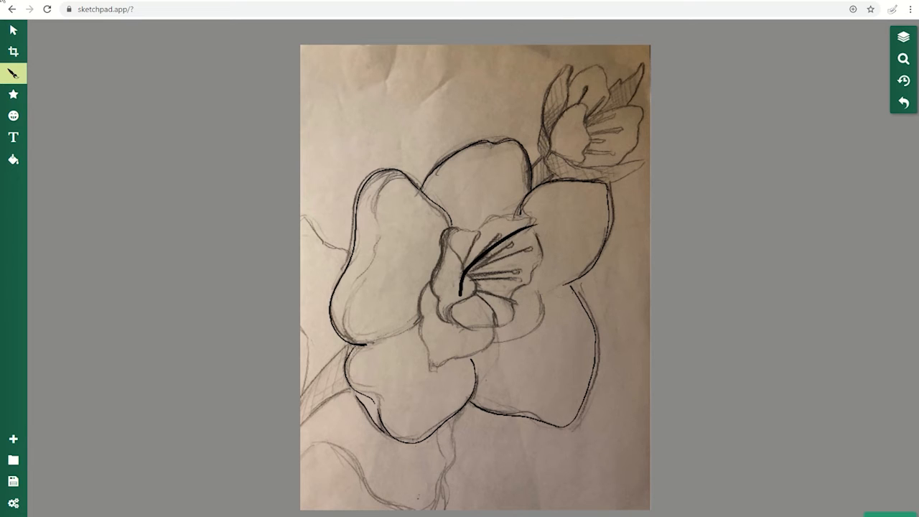
# - Delete the thick stray stroke that crosses the flower's centre
pyautogui.click(13, 30)
pyautogui.click(553, 247)
pyautogui.click(499, 258)
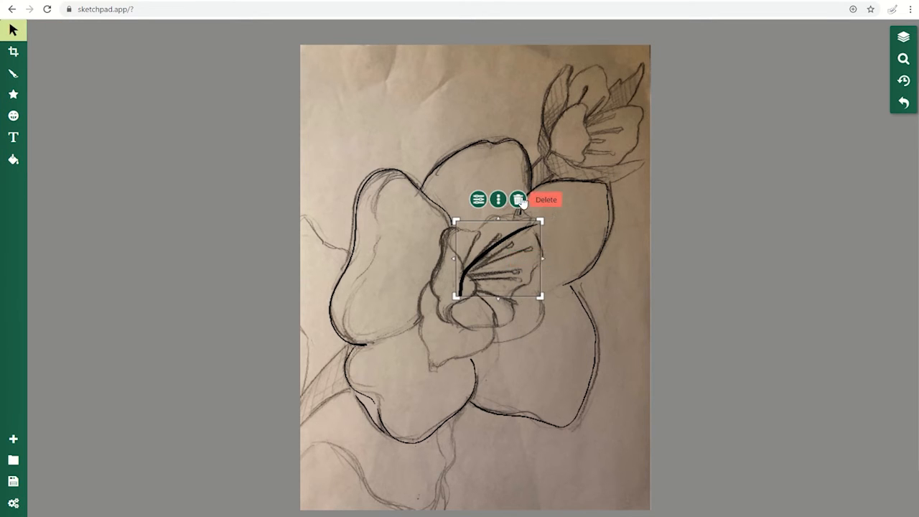
pyautogui.click(518, 198)
# - Select individual traced strokes on the upper-left and lower-left petals to check that each is a separate object
pyautogui.click(352, 189)
pyautogui.click(438, 201)
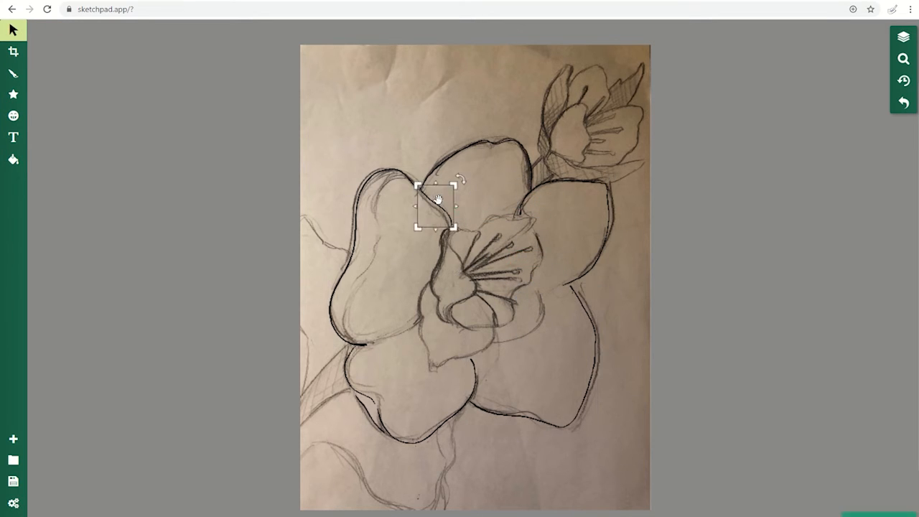
pyautogui.click(366, 418)
pyautogui.click(366, 418)
pyautogui.click(369, 418)
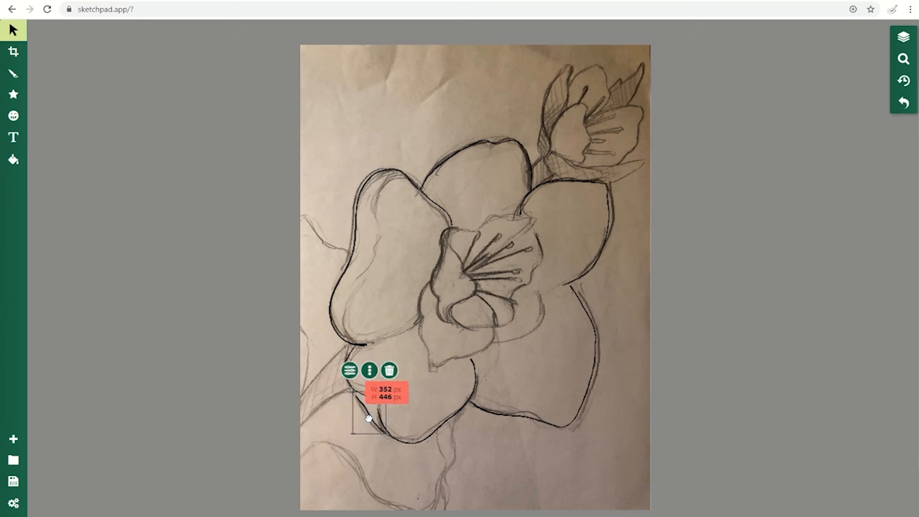
pyautogui.moveTo(368, 418); pyautogui.dragTo(368, 417)
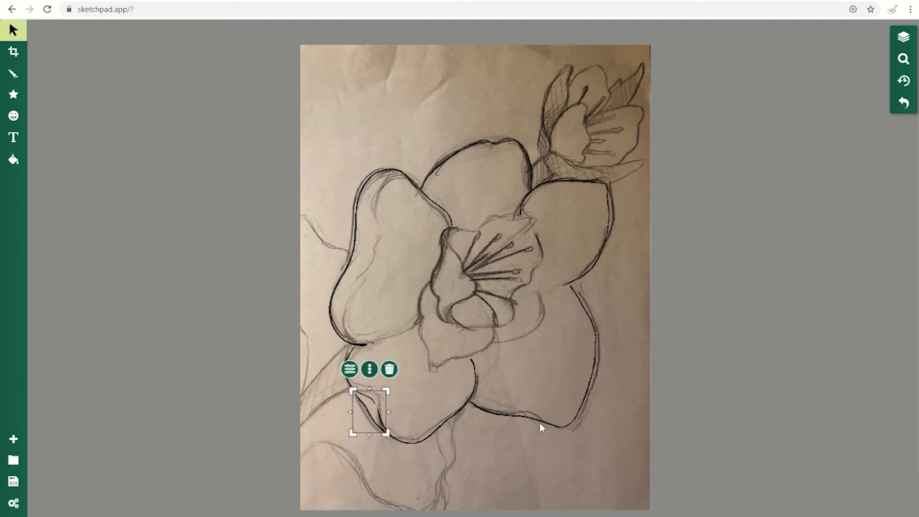
pyautogui.click(553, 467)
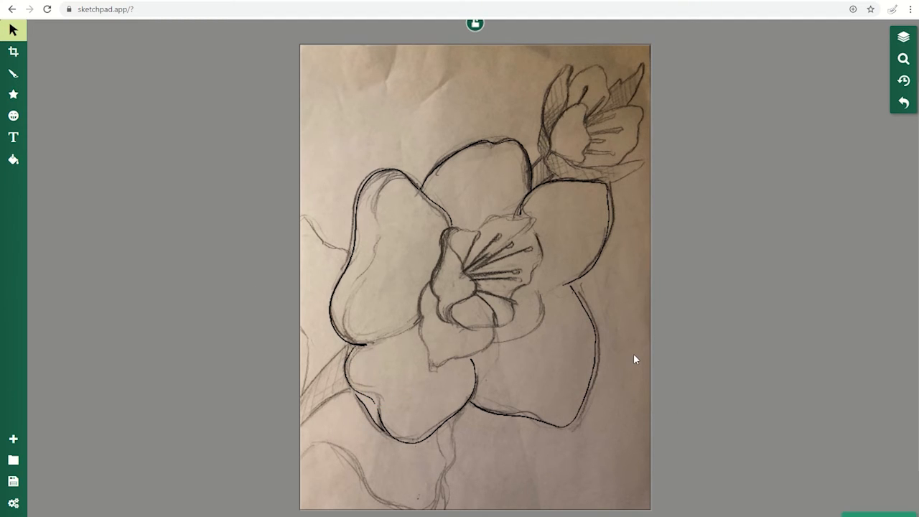
# - Trace the large flower's ruffled centre, stamens and remaining inner petal edges with the Streamer brush
pyautogui.click(15, 73)
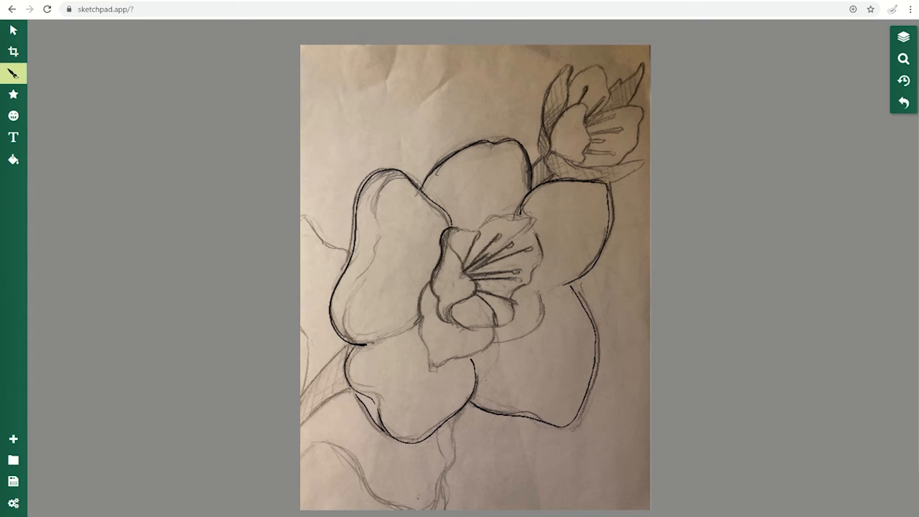
pyautogui.moveTo(438, 299); pyautogui.dragTo(449, 323)
pyautogui.moveTo(428, 282)
pyautogui.mouseDown()
pyautogui.moveTo(421, 319)
pyautogui.moveTo(432, 363)
pyautogui.mouseUp()
pyautogui.moveTo(365, 344); pyautogui.dragTo(413, 324)
pyautogui.moveTo(497, 326); pyautogui.dragTo(538, 239)
pyautogui.moveTo(478, 231)
pyautogui.mouseDown()
pyautogui.moveTo(525, 218)
pyautogui.moveTo(464, 265)
pyautogui.moveTo(530, 250)
pyautogui.mouseUp()
pyautogui.moveTo(471, 274); pyautogui.dragTo(518, 272)
pyautogui.moveTo(451, 236)
pyautogui.mouseDown()
pyautogui.moveTo(446, 308)
pyautogui.moveTo(472, 329)
pyautogui.mouseUp()
pyautogui.moveTo(477, 296); pyautogui.dragTo(496, 319)
pyautogui.moveTo(476, 290); pyautogui.dragTo(517, 302)
pyautogui.moveTo(432, 367); pyautogui.dragTo(493, 329)
pyautogui.moveTo(496, 341); pyautogui.dragTo(539, 296)
# - Trace the small flower in the sketch's upper-right corner, including its stem, petals, stamens and leaves
pyautogui.moveTo(533, 165); pyautogui.dragTo(544, 156)
pyautogui.moveTo(540, 136)
pyautogui.mouseDown()
pyautogui.moveTo(568, 65)
pyautogui.moveTo(549, 137)
pyautogui.mouseUp()
pyautogui.moveTo(546, 140)
pyautogui.mouseDown()
pyautogui.moveTo(580, 172)
pyautogui.moveTo(642, 161)
pyautogui.mouseUp()
pyautogui.moveTo(555, 175); pyautogui.dragTo(642, 163)
pyautogui.moveTo(563, 110); pyautogui.dragTo(583, 161)
pyautogui.moveTo(567, 87)
pyautogui.mouseDown()
pyautogui.moveTo(593, 69)
pyautogui.moveTo(607, 99)
pyautogui.mouseUp()
pyautogui.moveTo(592, 116)
pyautogui.mouseDown()
pyautogui.moveTo(638, 149)
pyautogui.moveTo(612, 153)
pyautogui.mouseUp()
pyautogui.moveTo(590, 133)
pyautogui.mouseDown()
pyautogui.moveTo(620, 130)
pyautogui.moveTo(615, 120)
pyautogui.mouseUp()
pyautogui.moveTo(609, 89)
pyautogui.mouseDown()
pyautogui.moveTo(639, 70)
pyautogui.moveTo(635, 106)
pyautogui.mouseUp()
# - Trace the leaves and stem along the sketch's left and bottom edges, and add the left petal's inner contour lines
pyautogui.moveTo(301, 218); pyautogui.dragTo(350, 253)
pyautogui.moveTo(301, 331); pyautogui.dragTo(301, 391)
pyautogui.moveTo(307, 380); pyautogui.dragTo(346, 345)
pyautogui.moveTo(301, 418); pyautogui.dragTo(355, 390)
pyautogui.moveTo(301, 455)
pyautogui.mouseDown()
pyautogui.moveTo(409, 500)
pyautogui.moveTo(459, 413)
pyautogui.mouseUp()
pyautogui.moveTo(400, 176)
pyautogui.mouseDown()
pyautogui.moveTo(376, 188)
pyautogui.moveTo(370, 226)
pyautogui.mouseUp()
pyautogui.moveTo(364, 273); pyautogui.dragTo(350, 340)
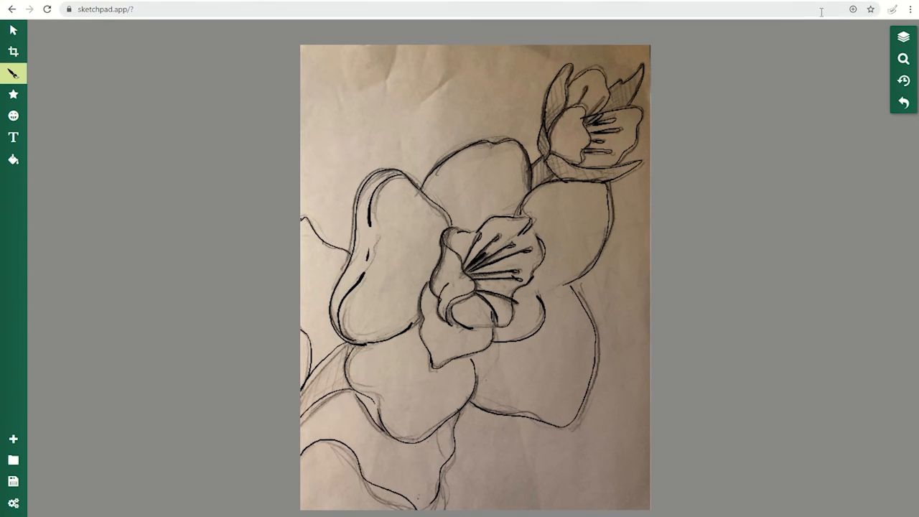
# - Hide the imported pencil sketch layer so only the traced Streamer strokes show on the canvas
pyautogui.click(903, 39)
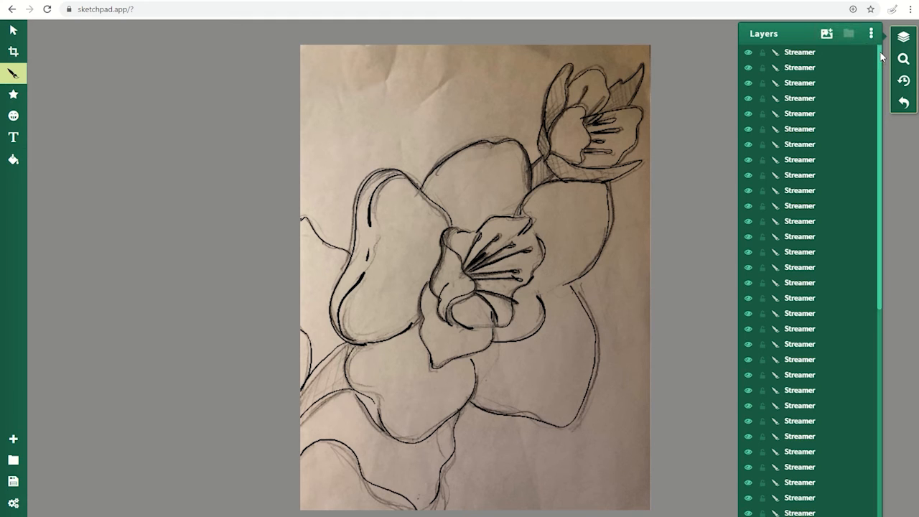
pyautogui.moveTo(881, 56); pyautogui.dragTo(854, 312)
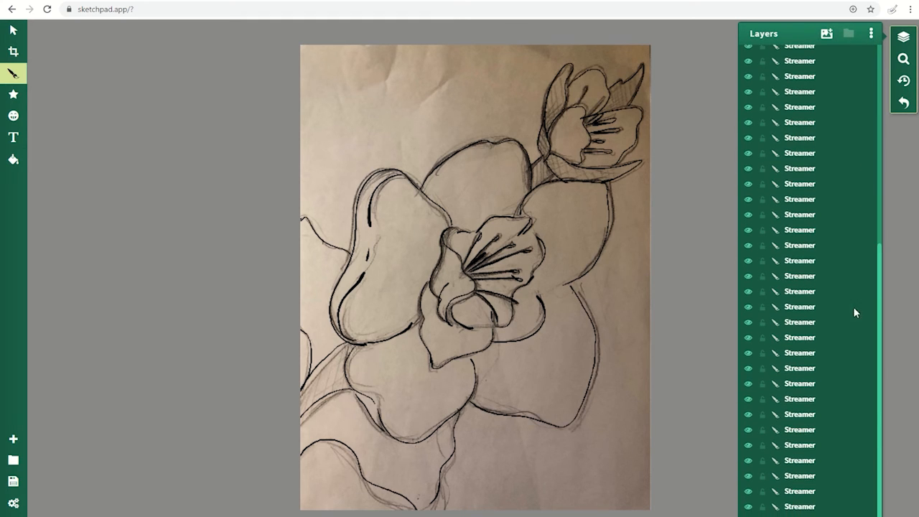
pyautogui.moveTo(860, 403); pyautogui.dragTo(861, 404)
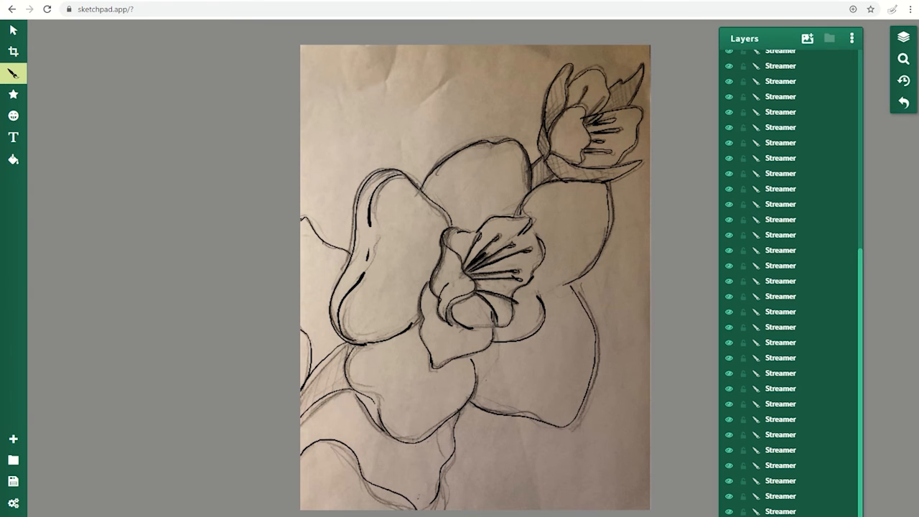
pyautogui.click(729, 516)
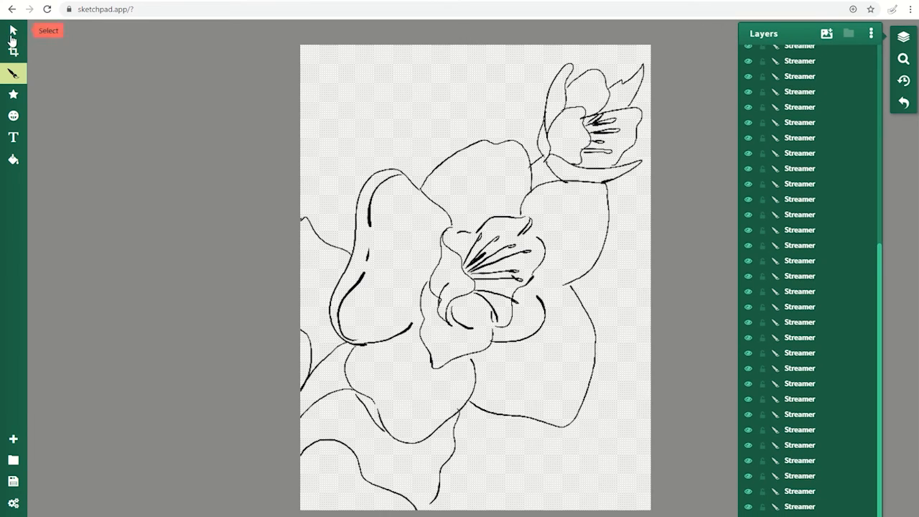
# - Select the lower-right petal's outline, nudge its position and rotate it slightly counter-clockwise to meet the petal above
pyautogui.click(13, 30)
pyautogui.moveTo(481, 288); pyautogui.dragTo(556, 350)
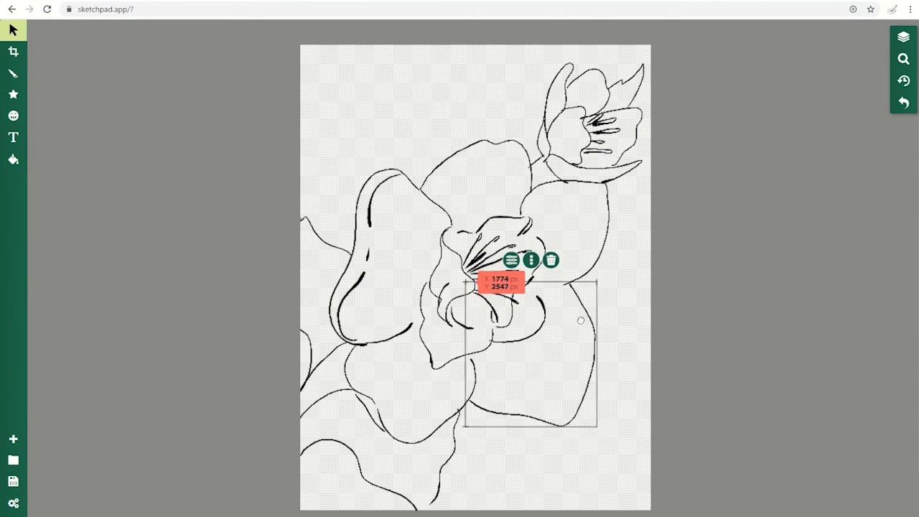
pyautogui.moveTo(579, 318); pyautogui.dragTo(581, 321)
pyautogui.moveTo(457, 273); pyautogui.dragTo(453, 273)
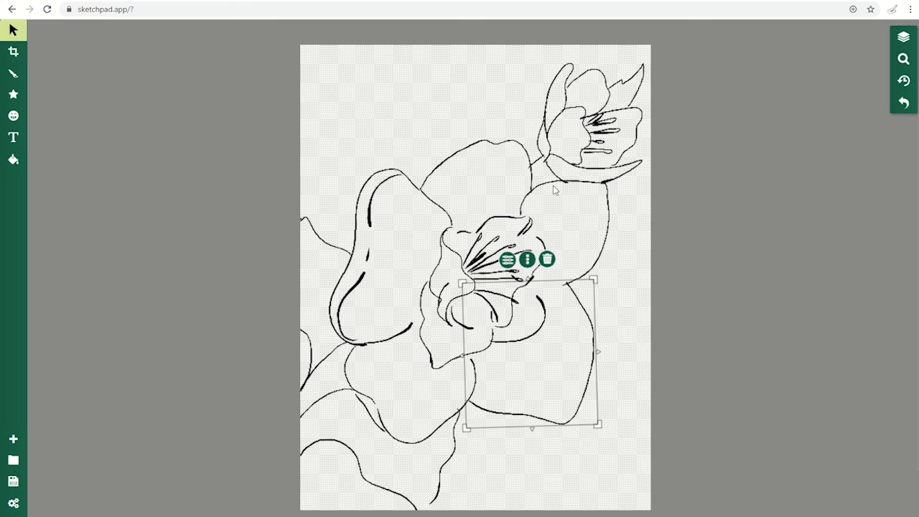
# - Select the small flower's outer leaf, and try shifting the large flower's upper petal outline up and to the left before restoring it
pyautogui.moveTo(520, 63)
pyautogui.mouseDown()
pyautogui.moveTo(619, 152)
pyautogui.moveTo(522, 66)
pyautogui.mouseUp()
pyautogui.click(561, 63)
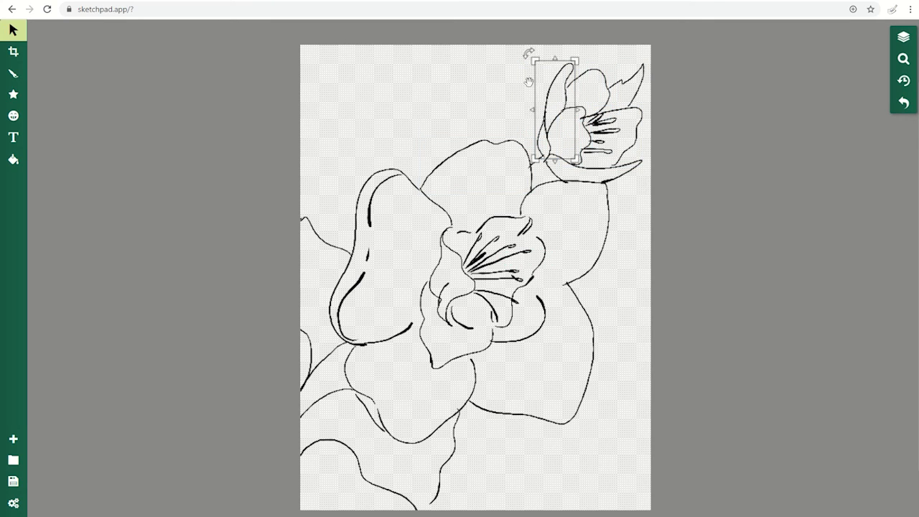
pyautogui.click(466, 147)
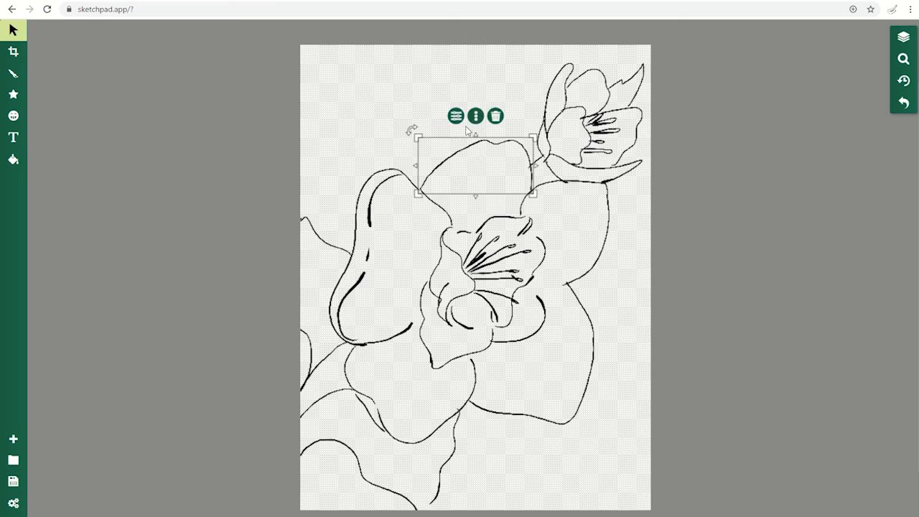
pyautogui.moveTo(481, 155); pyautogui.dragTo(431, 112)
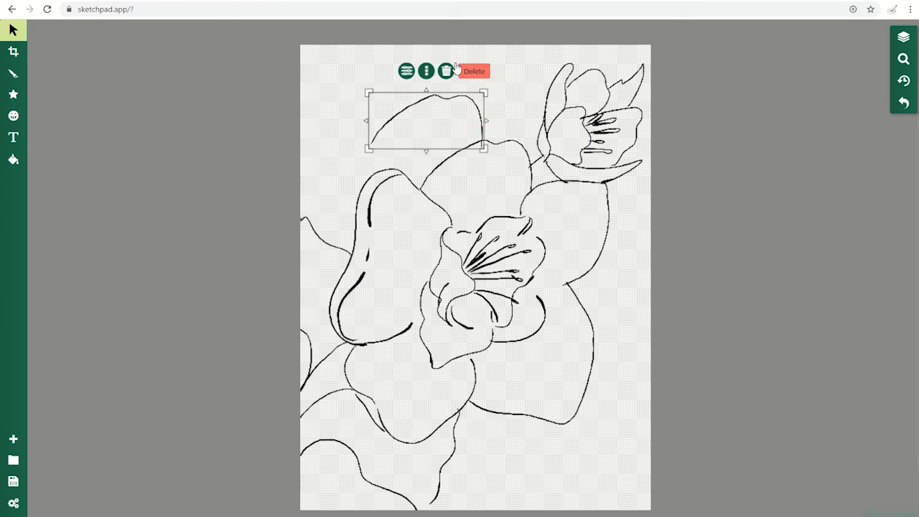
pyautogui.moveTo(489, 156); pyautogui.dragTo(538, 202)
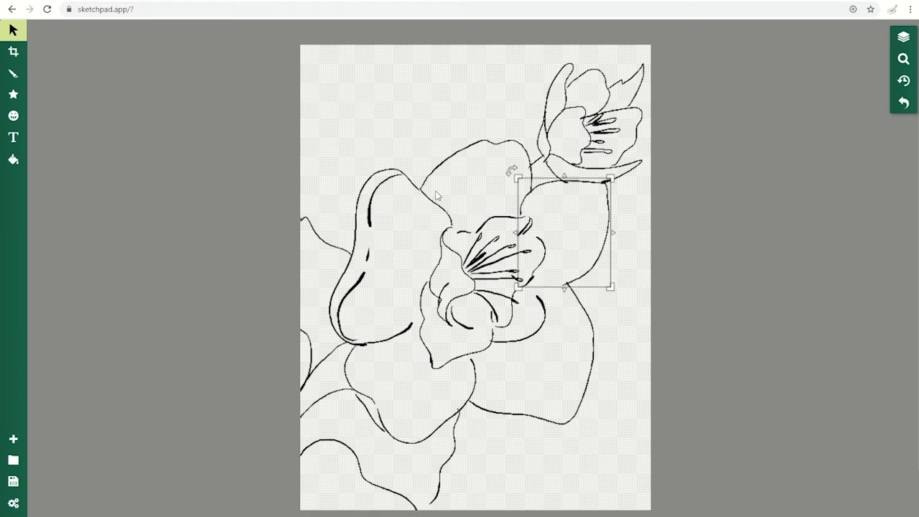
# - Close the gap along the lower edge of the large flower's right petal with Streamer brush strokes
pyautogui.click(13, 73)
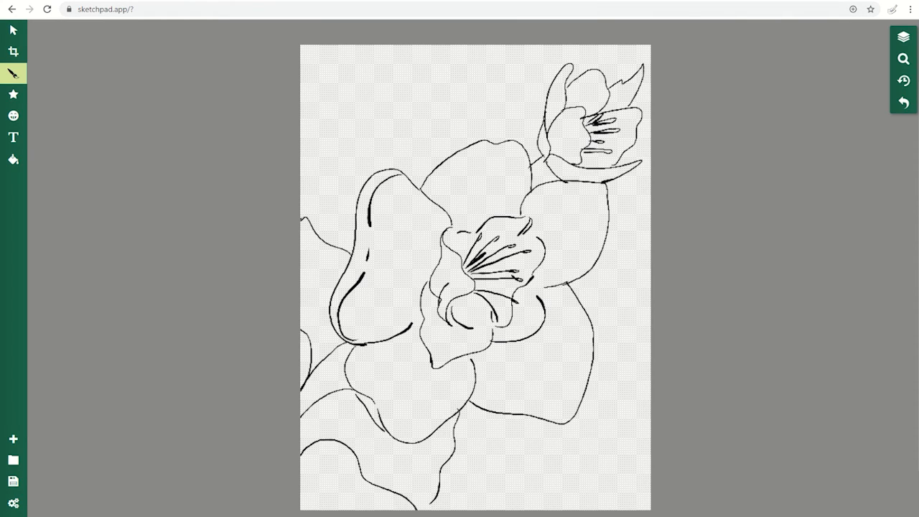
pyautogui.moveTo(528, 285)
pyautogui.mouseDown()
pyautogui.moveTo(546, 290)
pyautogui.moveTo(583, 275)
pyautogui.mouseUp()
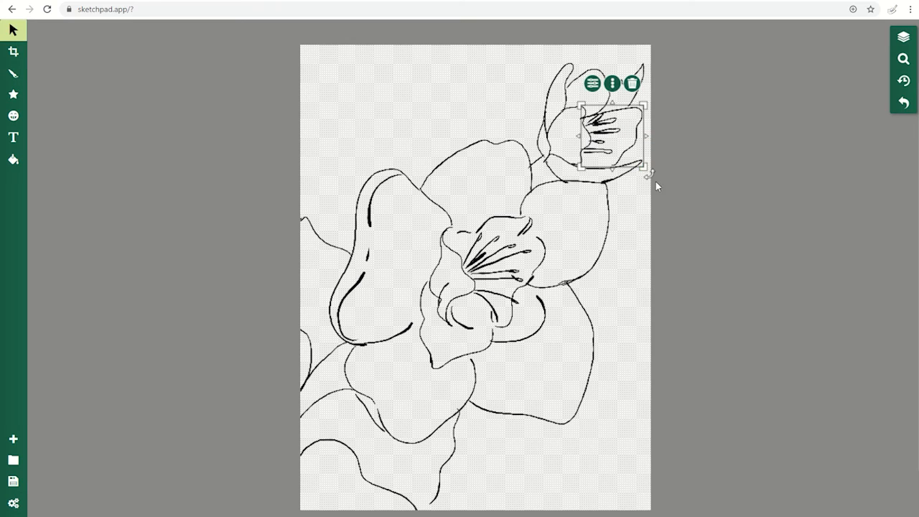
# - Rotate the small flower's right petal outline slightly clockwise, nudge it into place and deselect it
pyautogui.moveTo(649, 175); pyautogui.dragTo(645, 179)
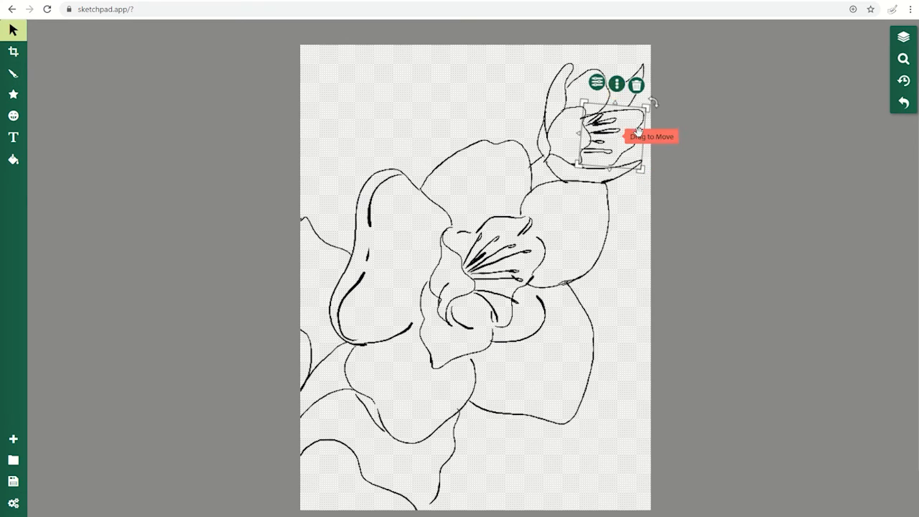
pyautogui.moveTo(637, 133); pyautogui.dragTo(639, 133)
pyautogui.press('Escape')
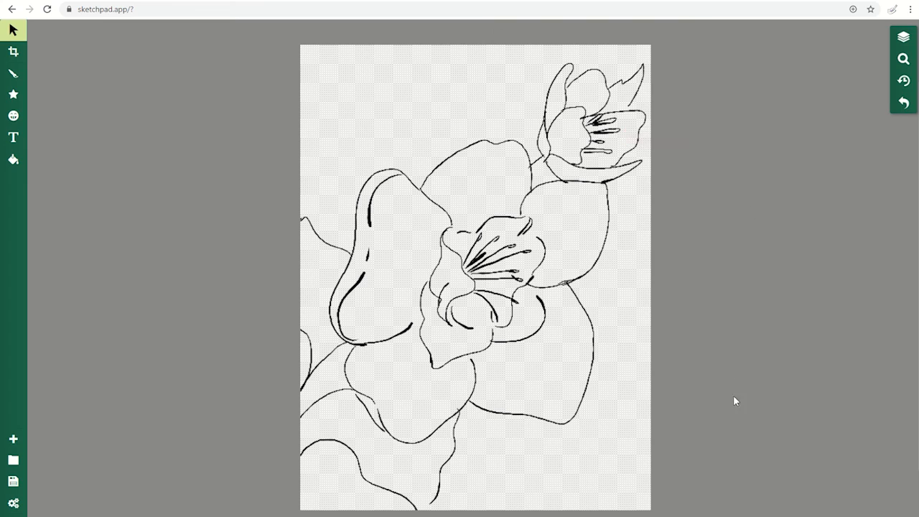
# - Select the large flower's upper petal and left petal outlines together and recolour their outline purple, #a4279e
pyautogui.click(904, 36)
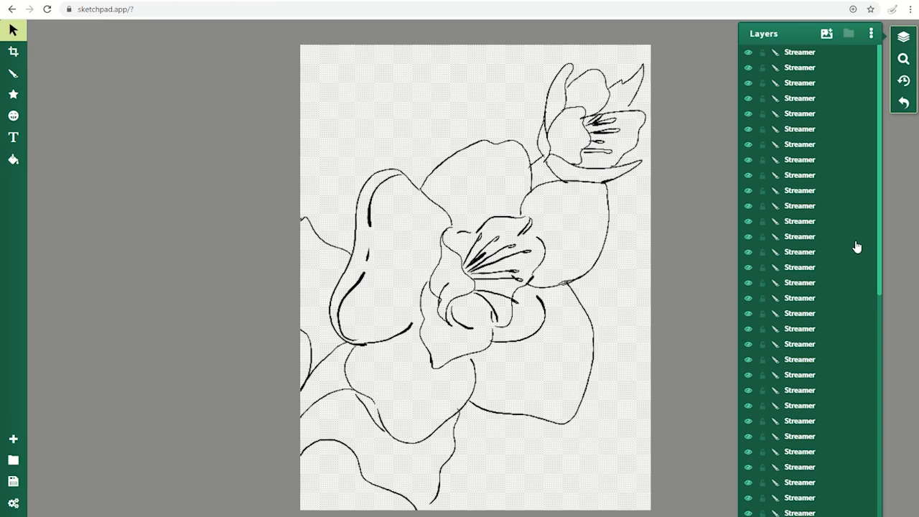
pyautogui.click(13, 32)
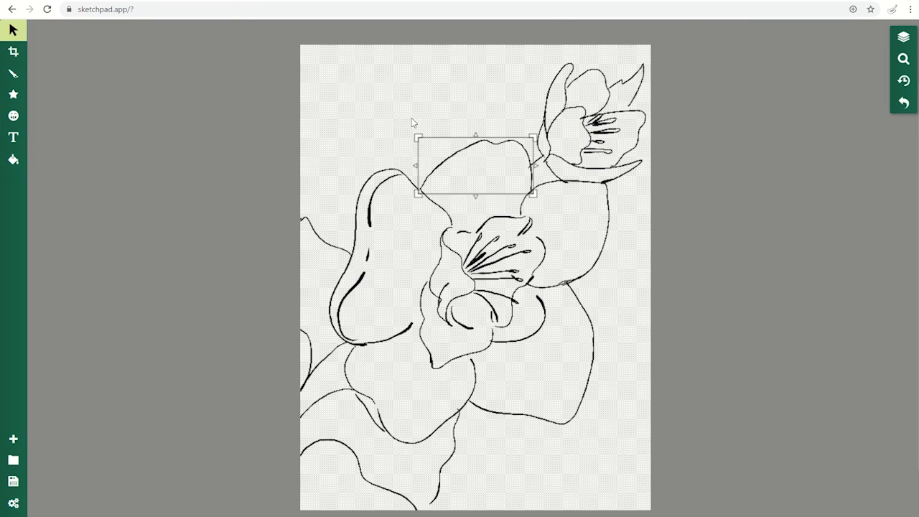
pyautogui.moveTo(356, 117)
pyautogui.mouseDown()
pyautogui.moveTo(467, 232)
pyautogui.moveTo(465, 185)
pyautogui.moveTo(448, 181)
pyautogui.mouseUp()
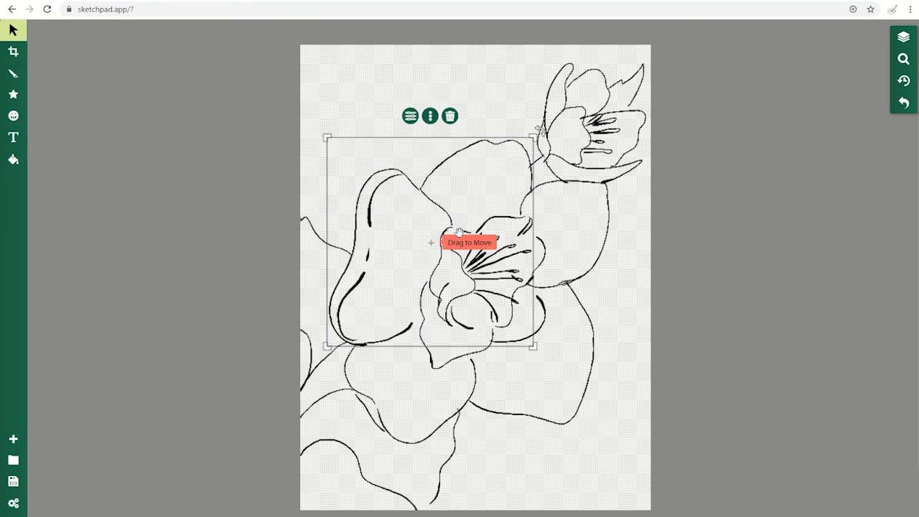
pyautogui.click(410, 115)
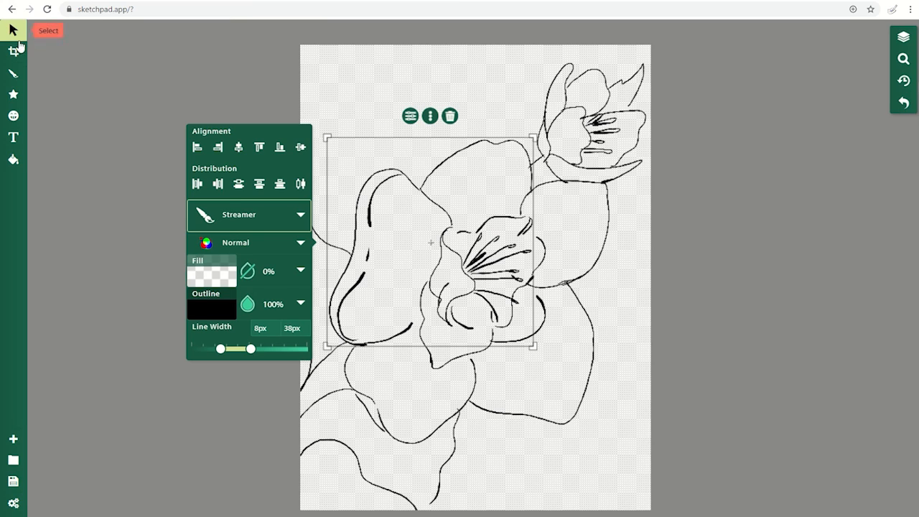
pyautogui.click(209, 308)
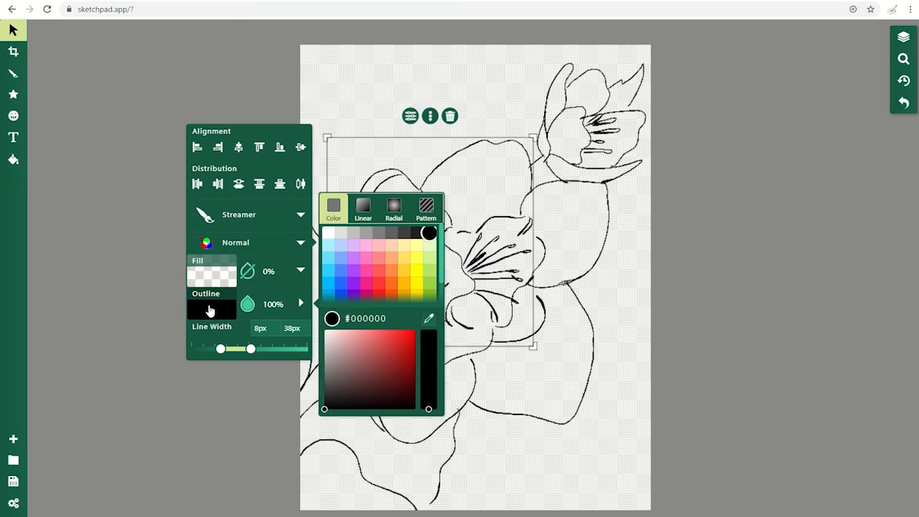
pyautogui.scroll(-1, 362, 271)
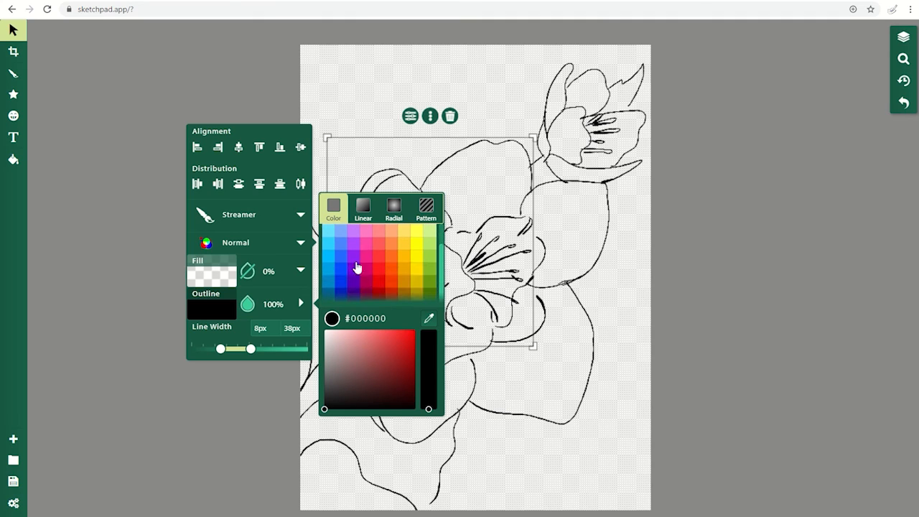
pyautogui.click(367, 282)
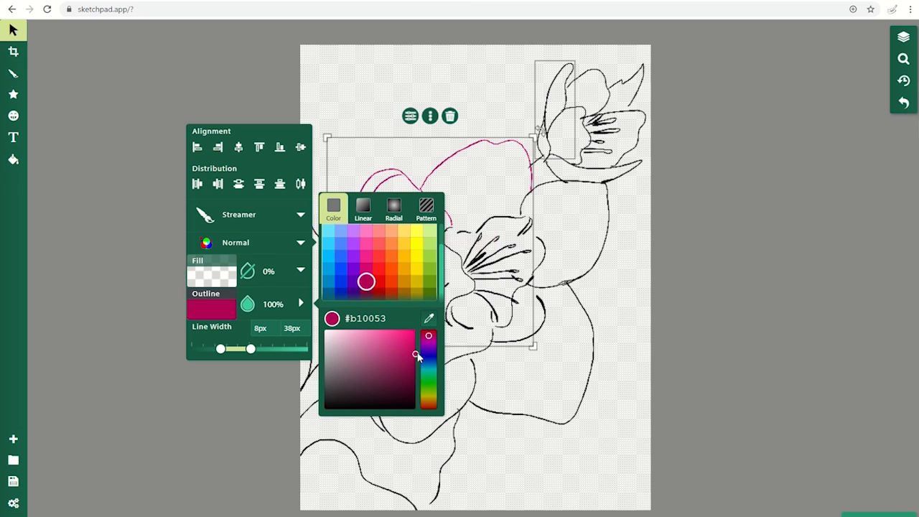
pyautogui.click(428, 342)
pyautogui.moveTo(415, 367)
pyautogui.mouseDown()
pyautogui.moveTo(375, 371)
pyautogui.moveTo(394, 358)
pyautogui.mouseUp()
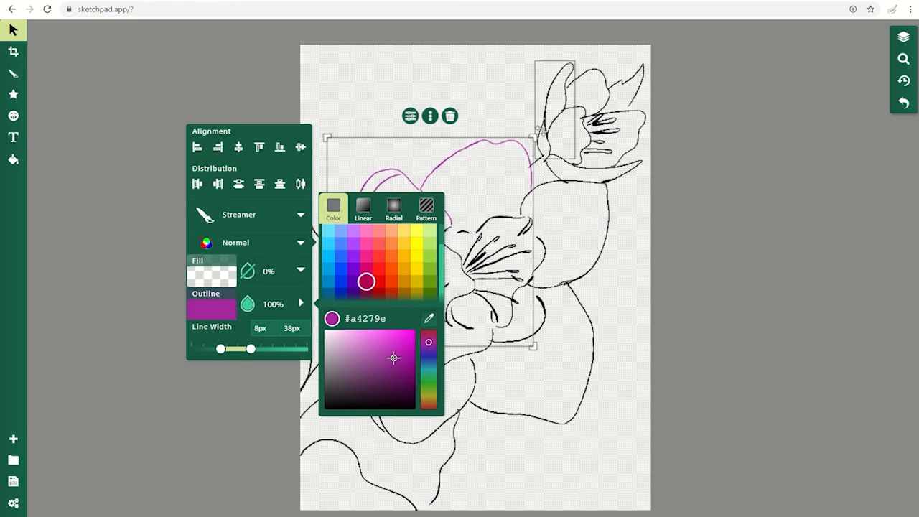
pyautogui.click(677, 353)
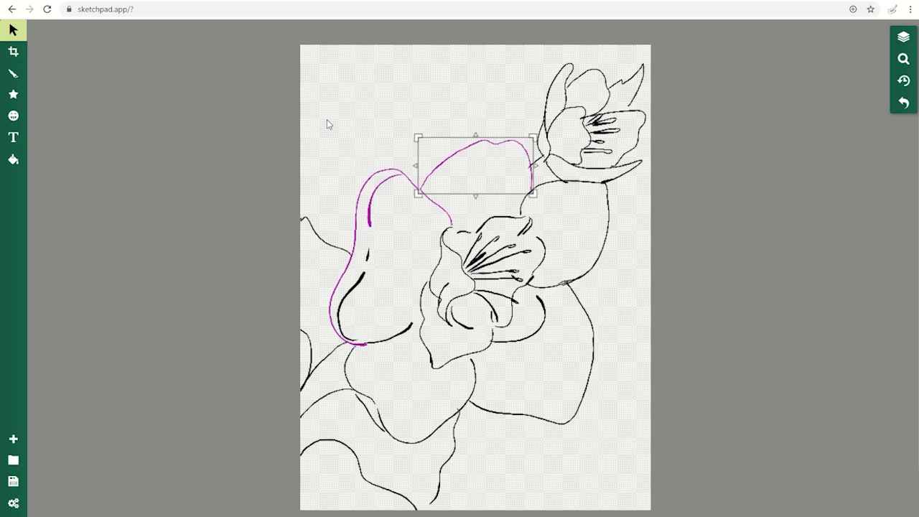
pyautogui.moveTo(390, 4)
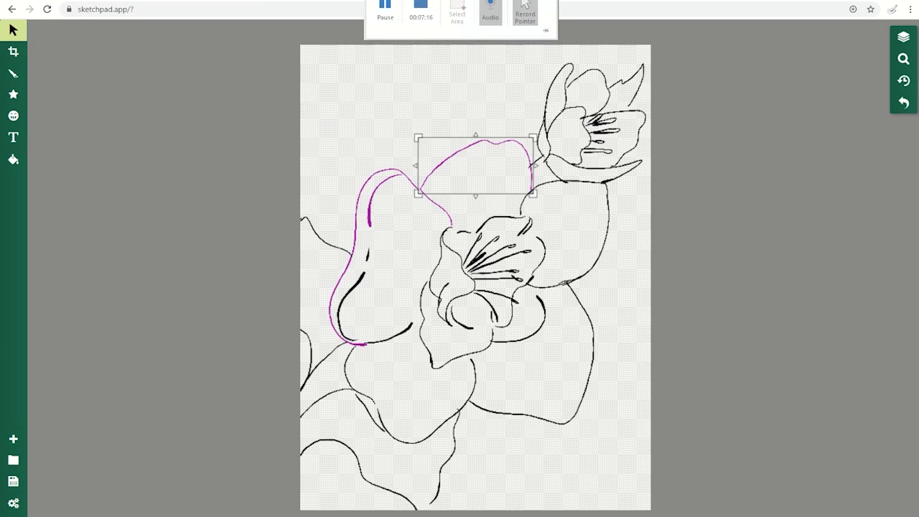